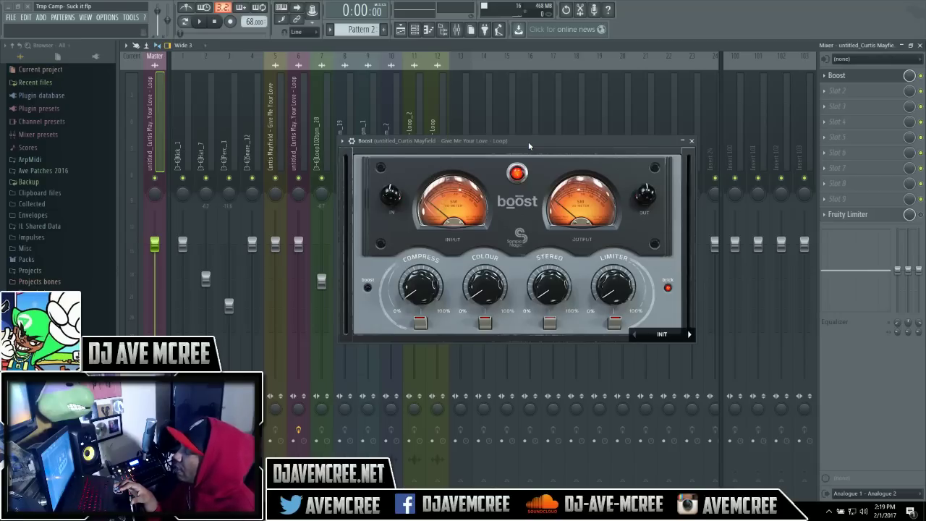
Step: Return from the Boost product page to the mixer, reposition the Boost plugin window and start playback of the project
drag(528, 142, 483, 126)
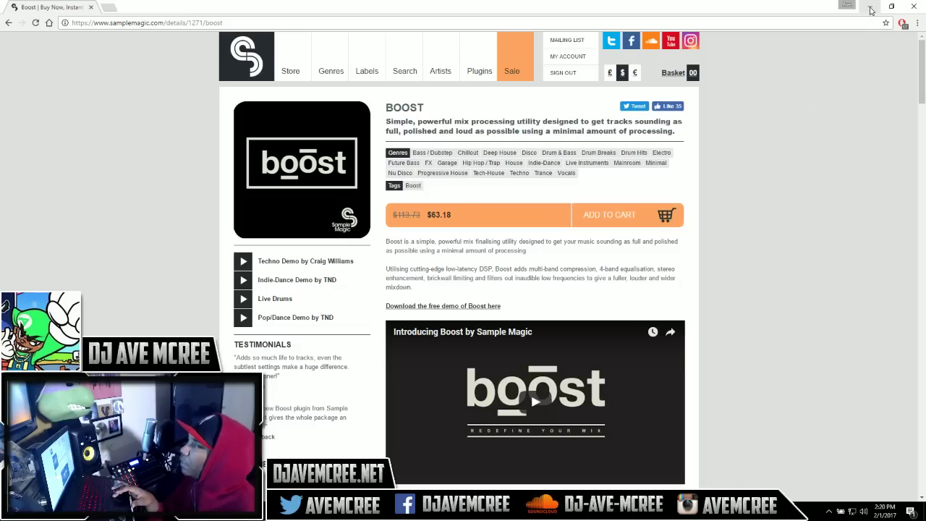
click(870, 8)
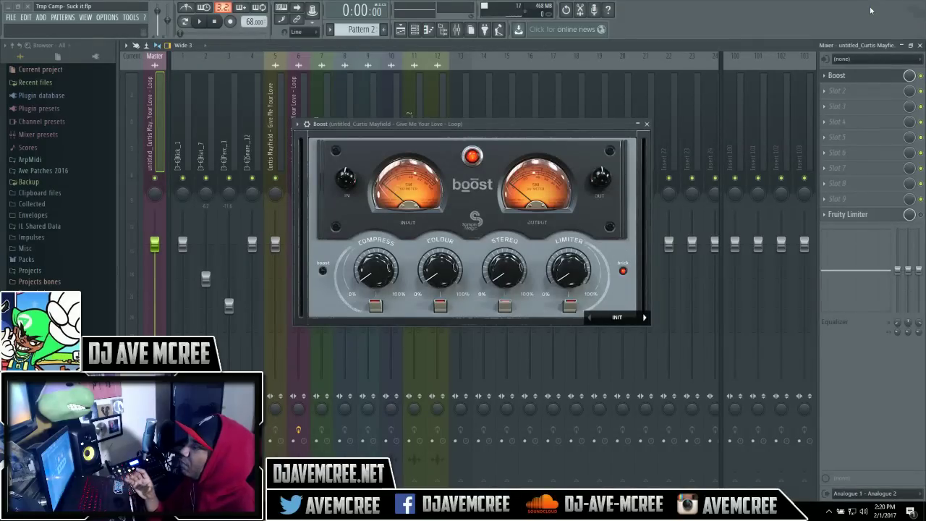
drag(548, 125, 532, 124)
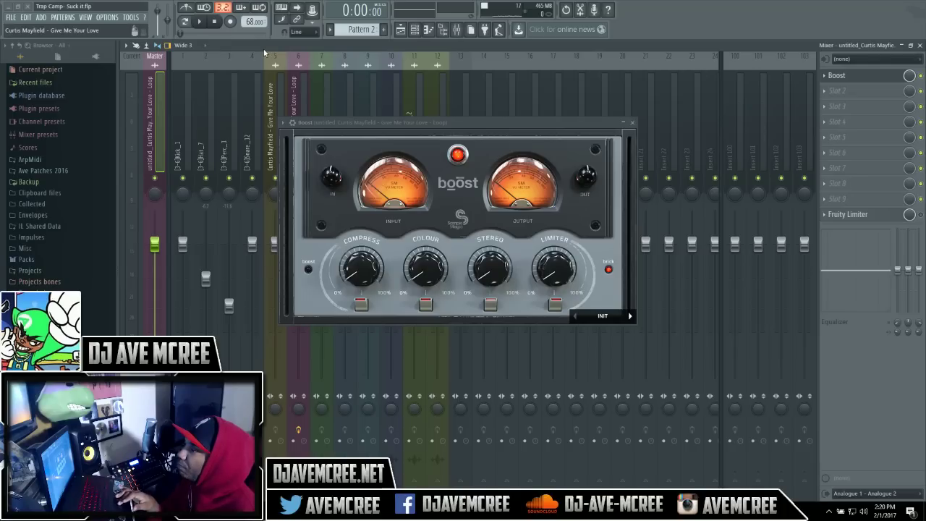
click(200, 22)
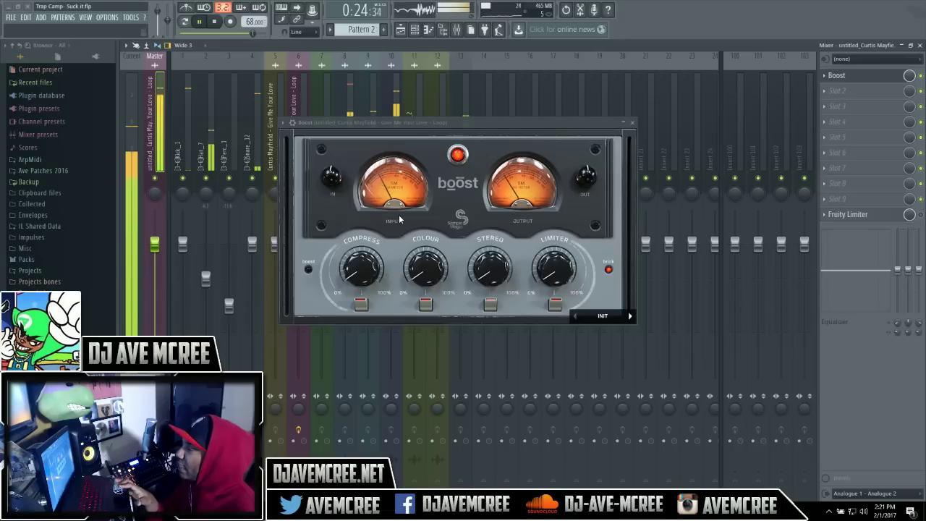
Step: Compare the master mix with and without processing by switching the Boost plugin's power off and back on
drag(337, 229, 331, 184)
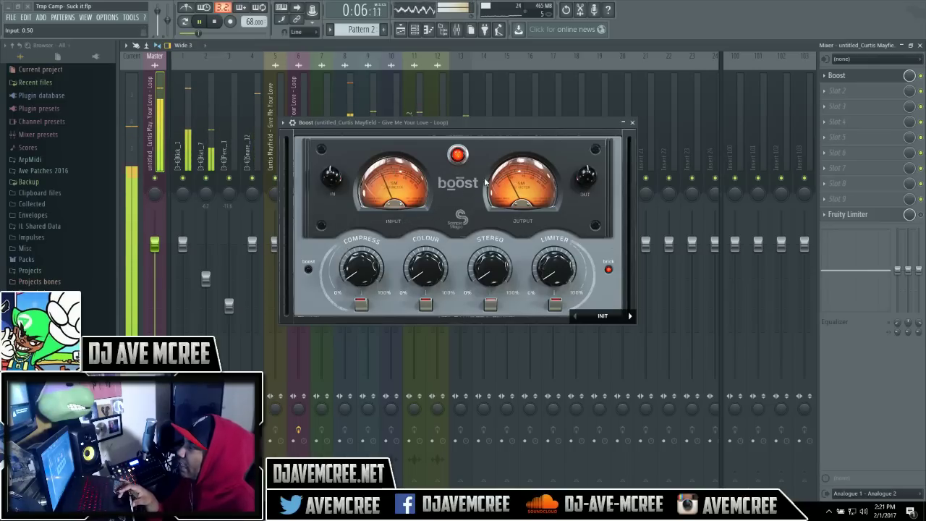
click(458, 155)
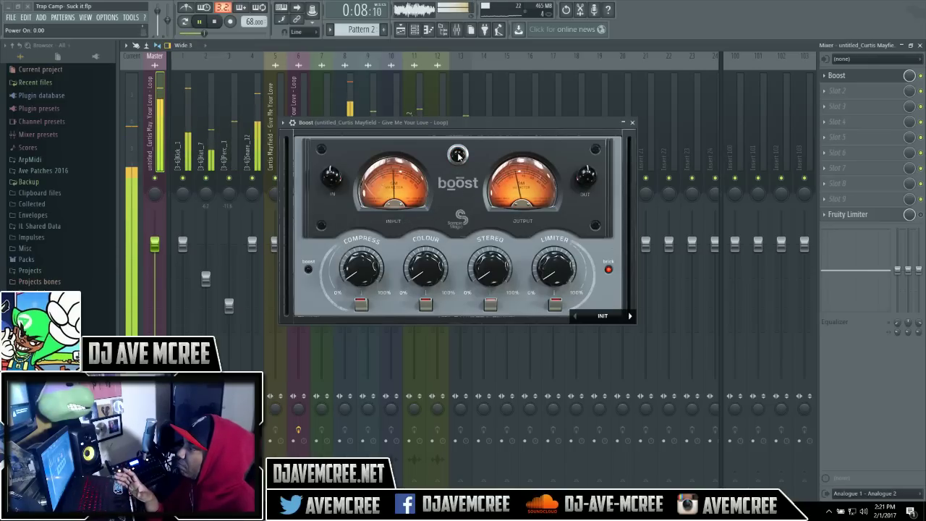
click(457, 154)
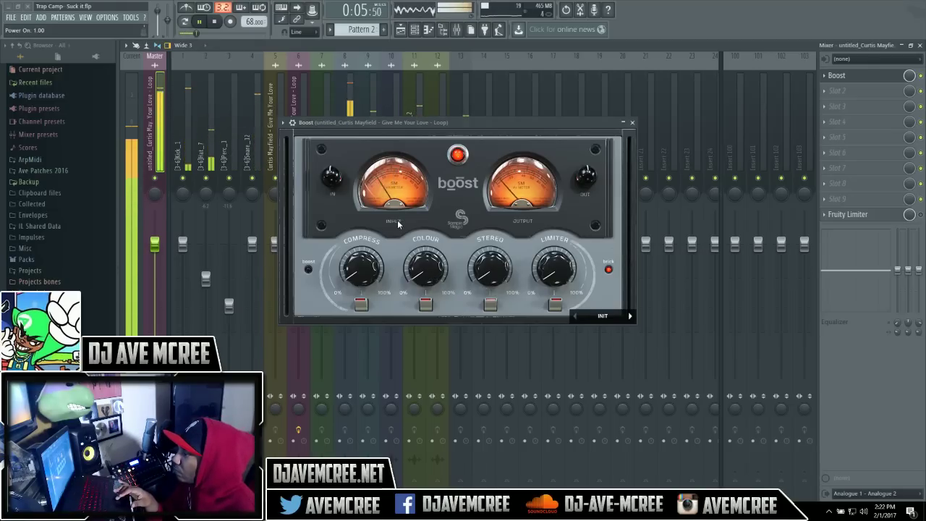
Step: Audition Boost's Compress amount at low settings of 0.17, 0.08 and 0.11, returning it to 0
drag(358, 271, 352, 210)
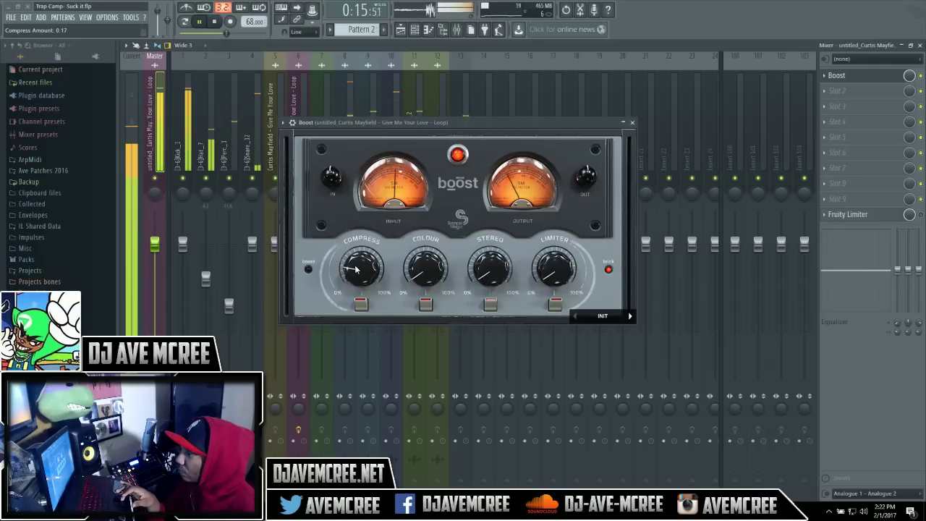
drag(356, 268, 364, 328)
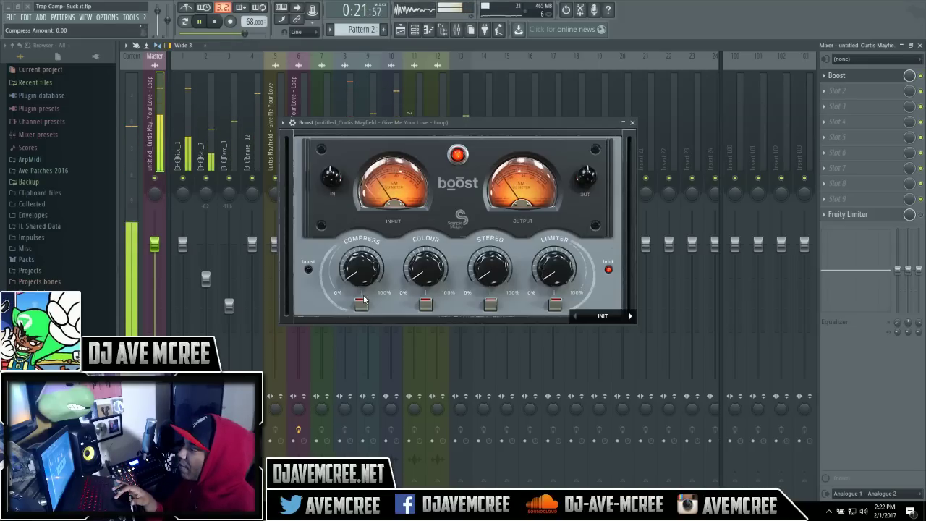
drag(366, 271, 366, 253)
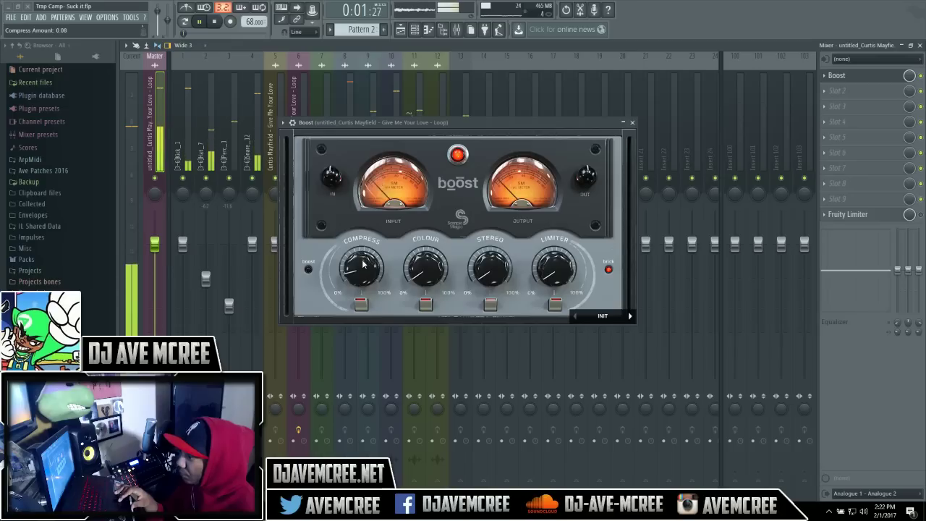
drag(365, 253, 376, 410)
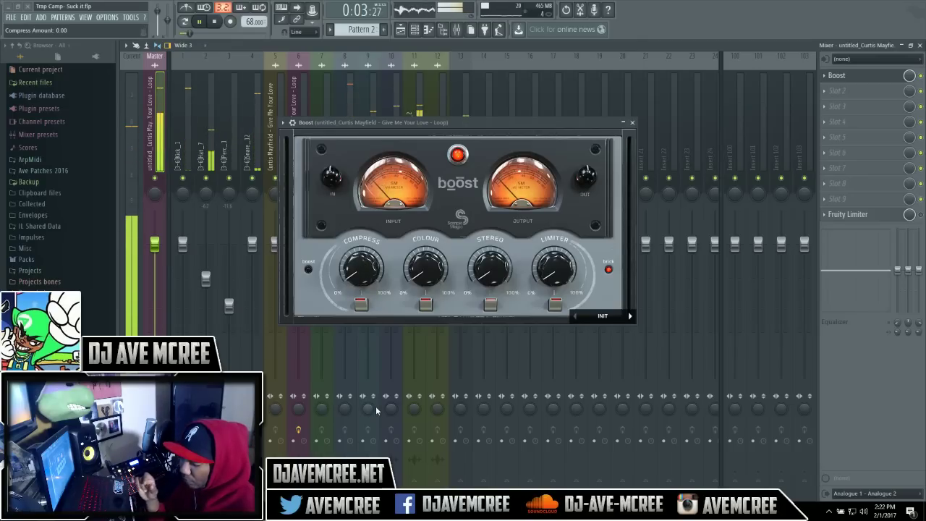
drag(360, 269, 355, 244)
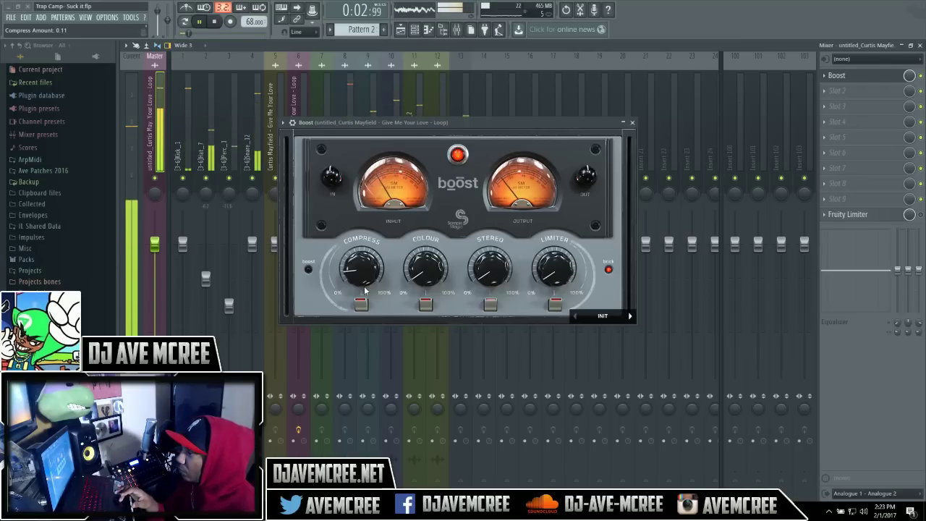
drag(362, 278, 381, 344)
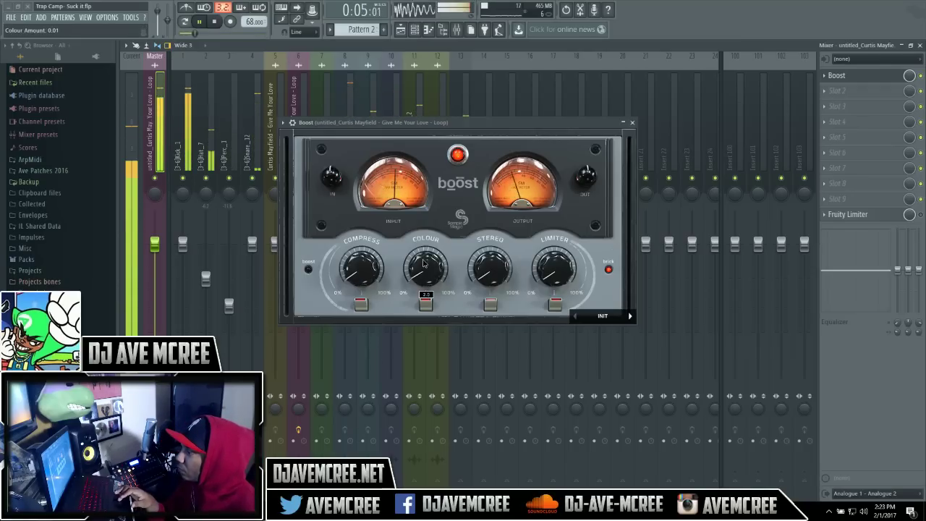
Step: Audition Boost's Colour amount at 100%, toggling the Colour section off and on to compare, and return it to 0
drag(434, 273, 438, 130)
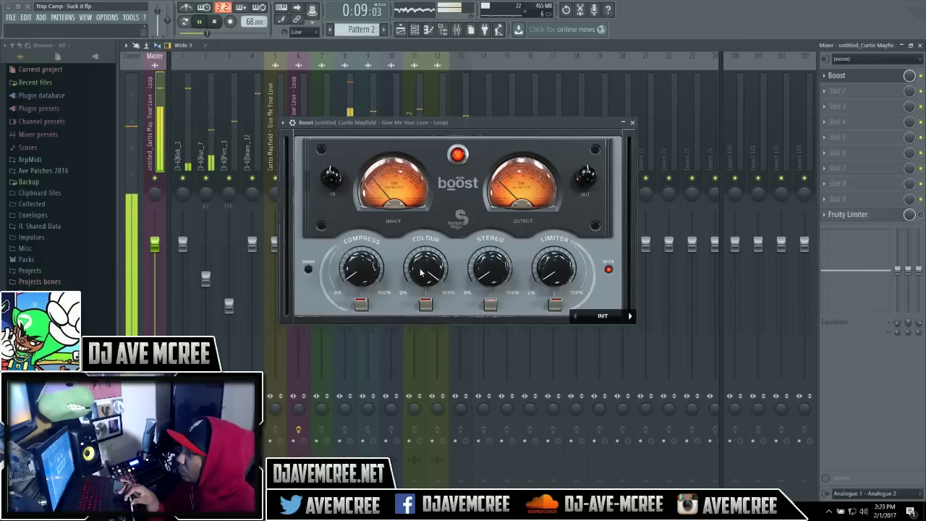
click(427, 304)
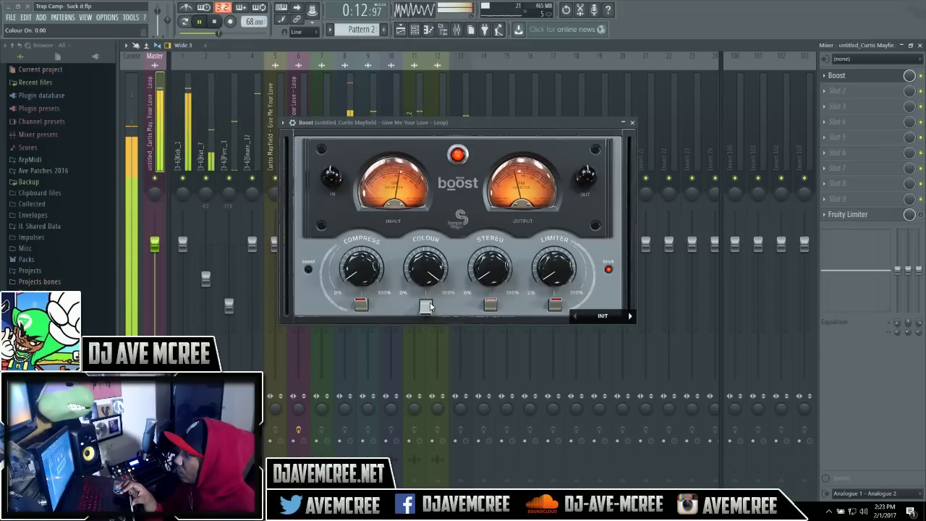
click(427, 305)
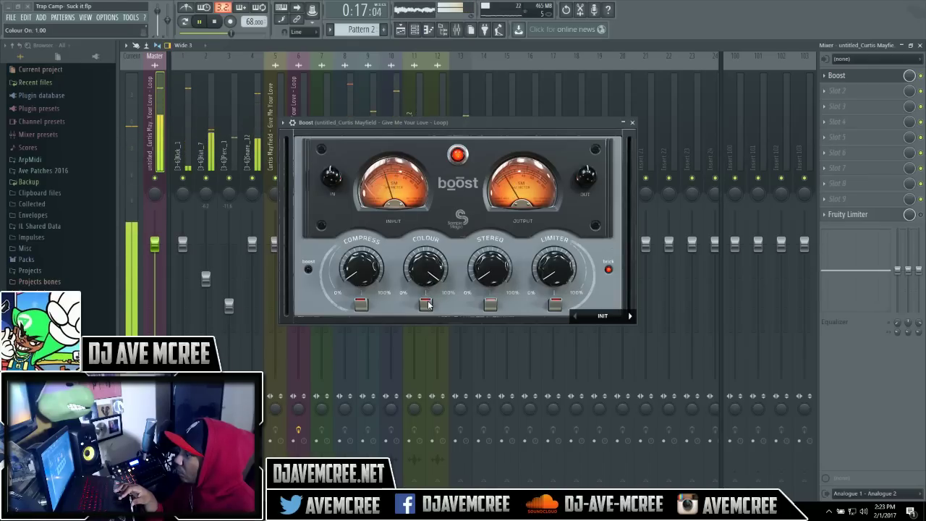
click(427, 304)
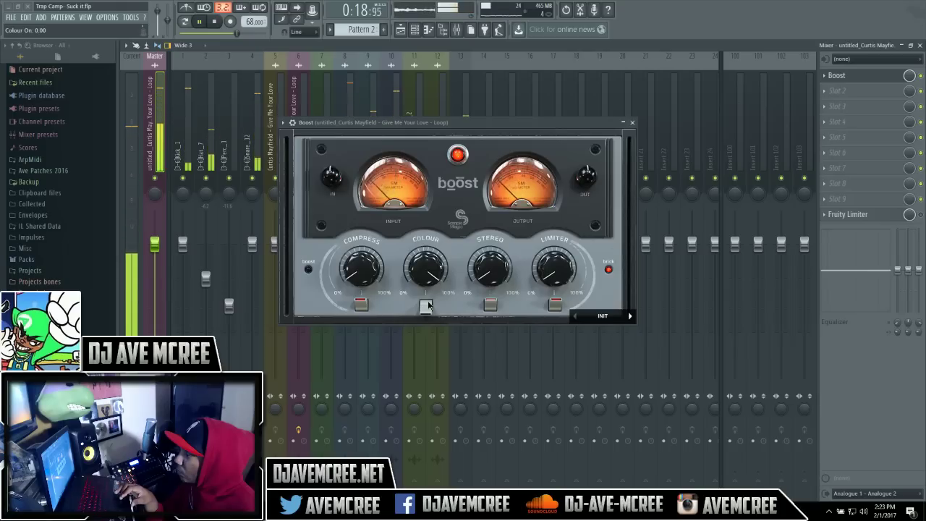
click(427, 305)
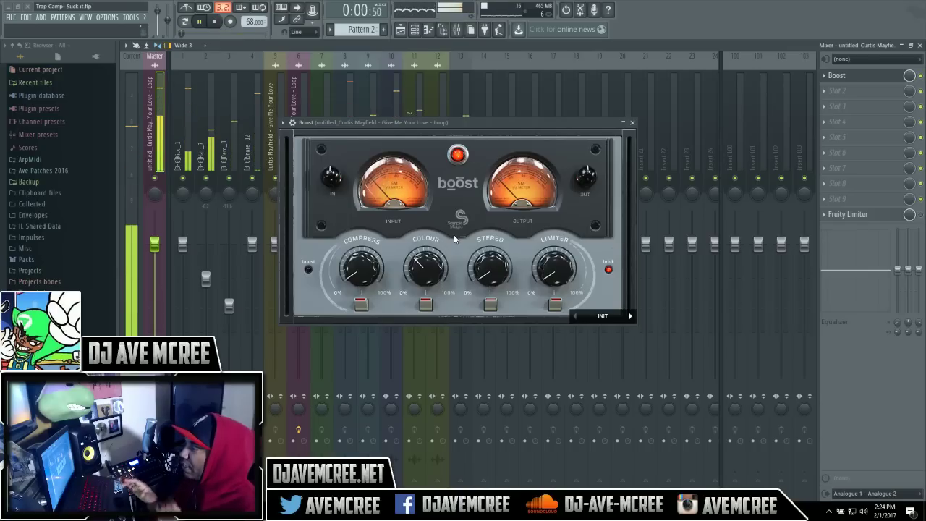
drag(431, 268, 428, 362)
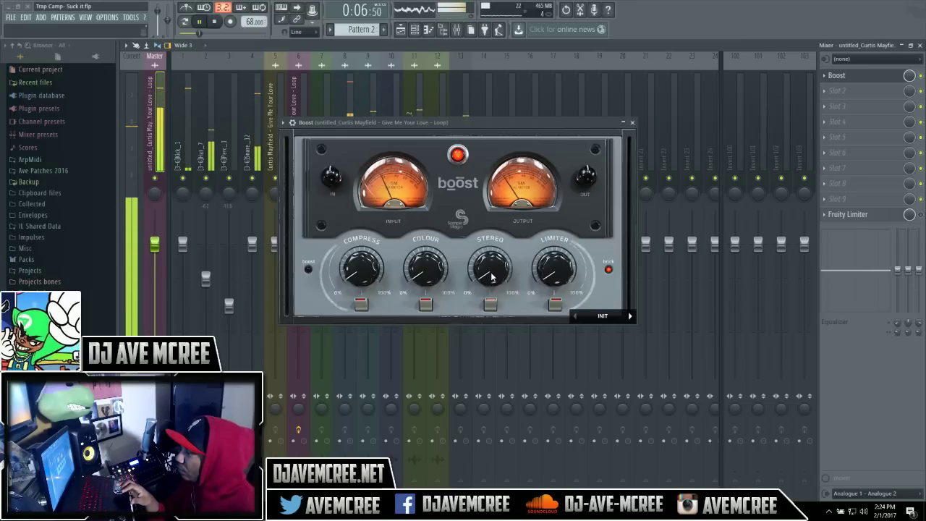
Step: Audition Boost's Stereo amount at 100%, toggling the Stereo section off and on to compare, and return it to 0
drag(491, 275, 507, 5)
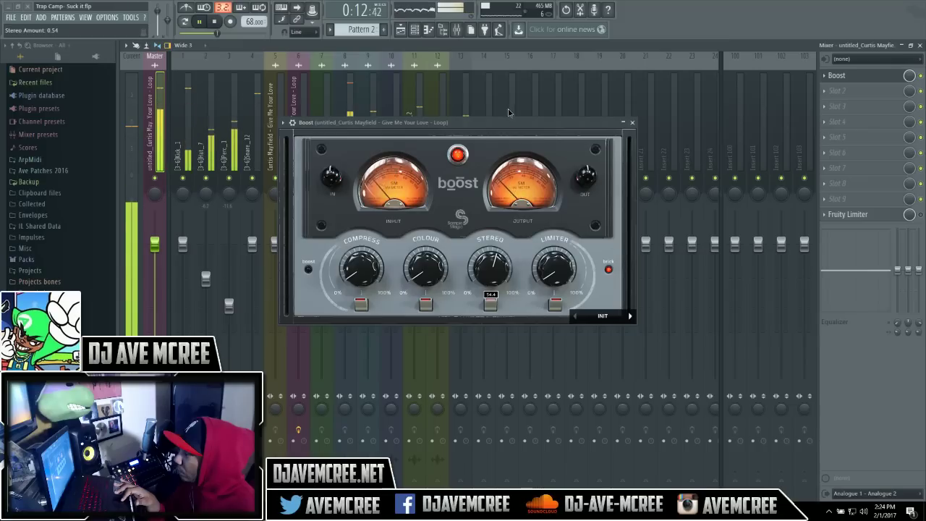
click(491, 304)
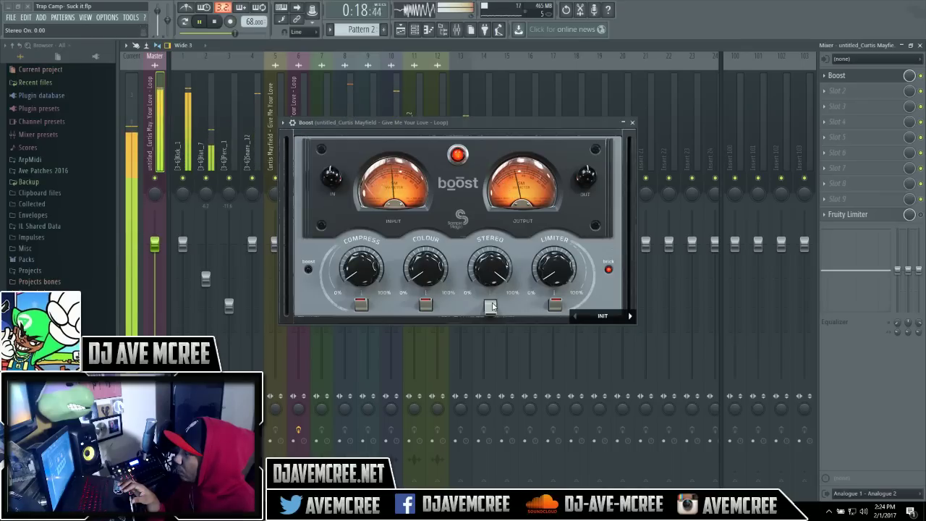
click(490, 305)
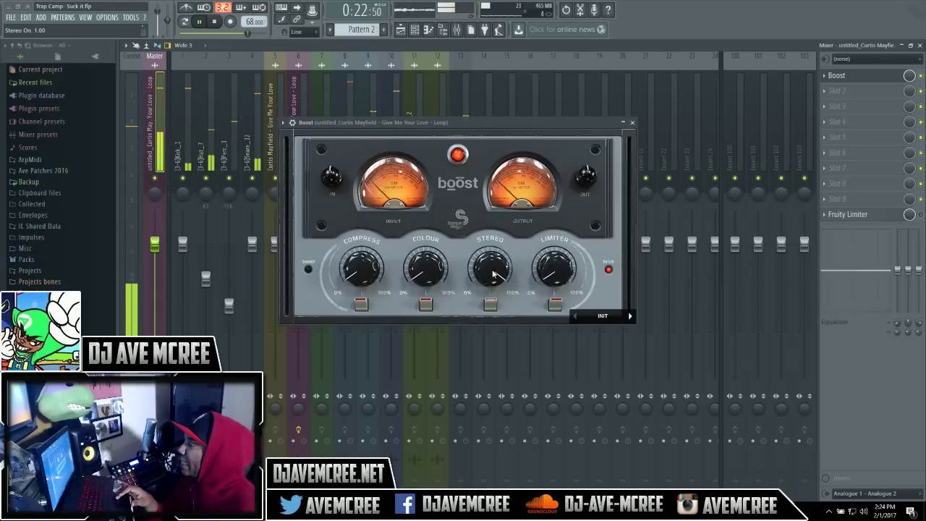
drag(494, 274, 494, 340)
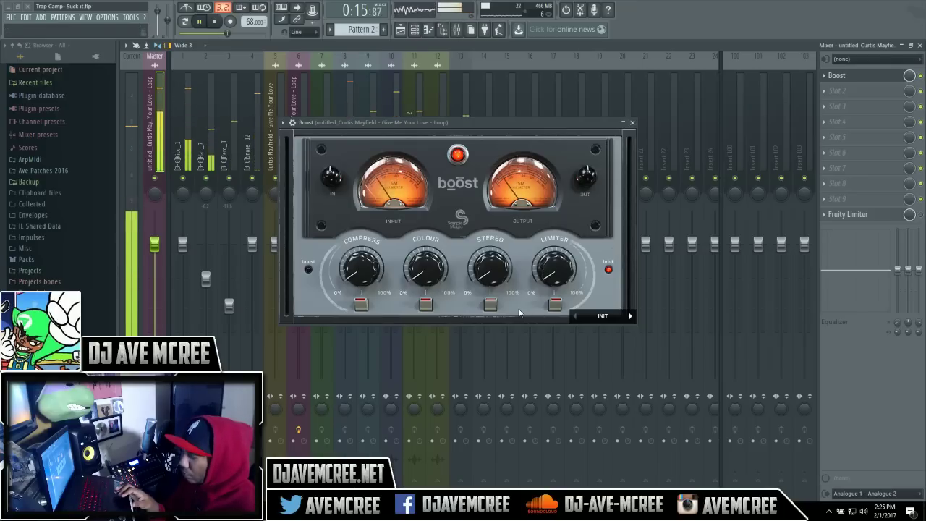
Step: Audition Boost's Limiter amount at 0.52, toggling the Limiter section off and on to compare, and return it to 0
drag(554, 267, 547, 144)
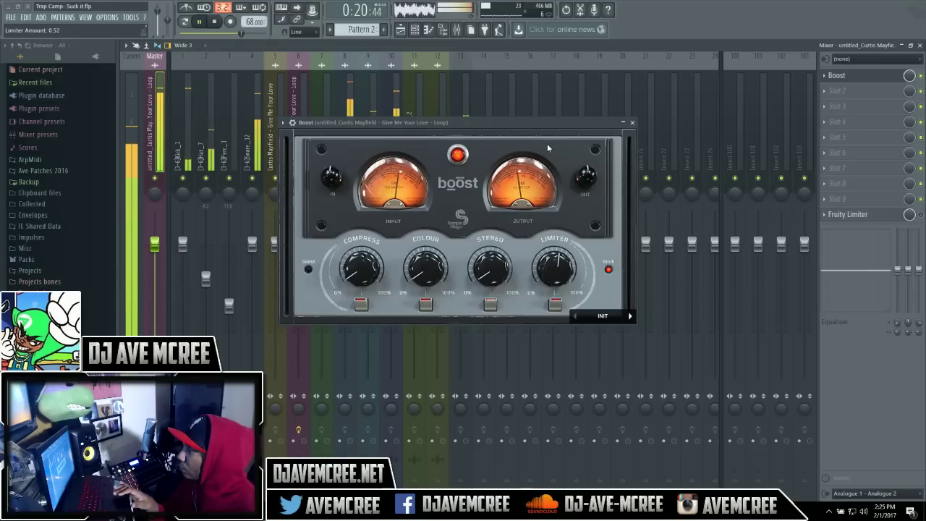
click(555, 305)
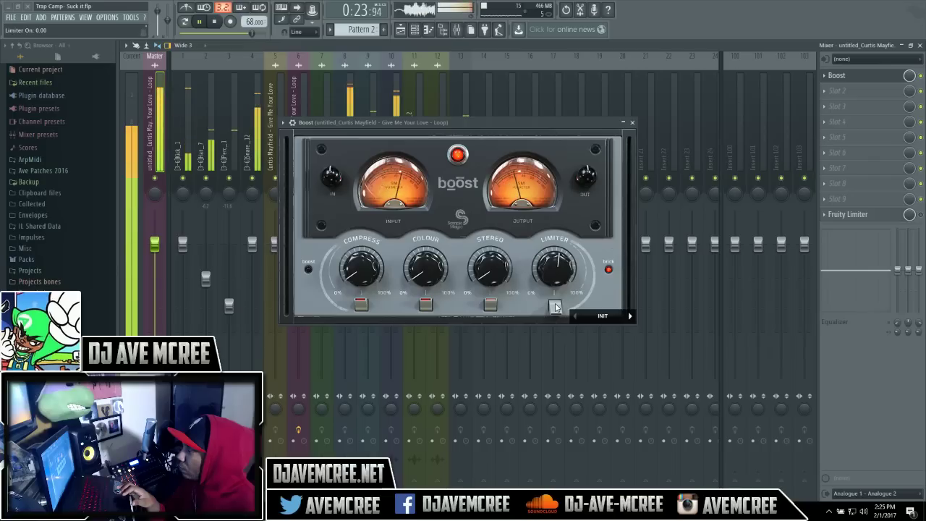
click(555, 305)
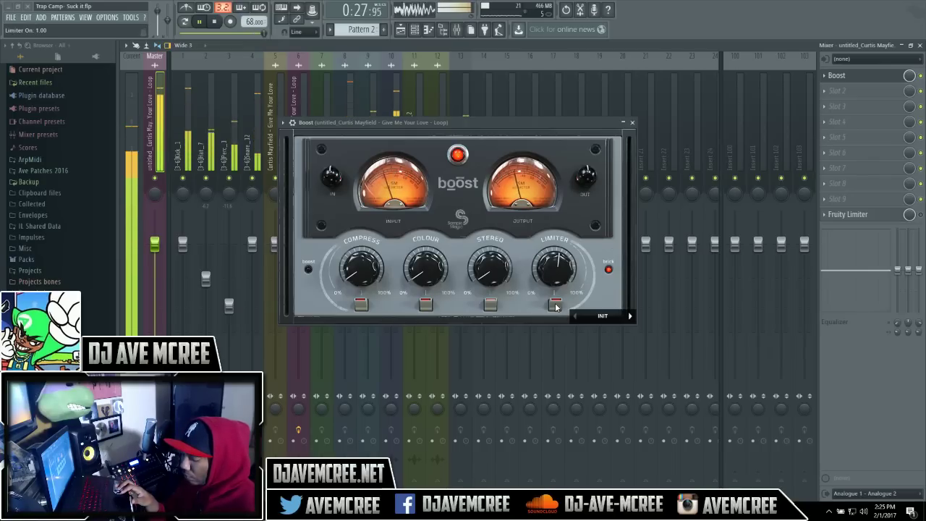
click(555, 305)
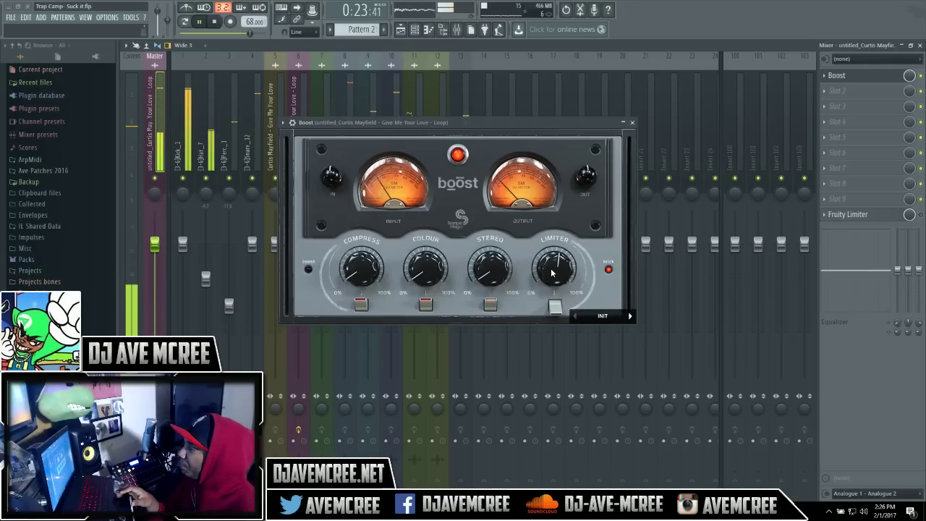
click(554, 307)
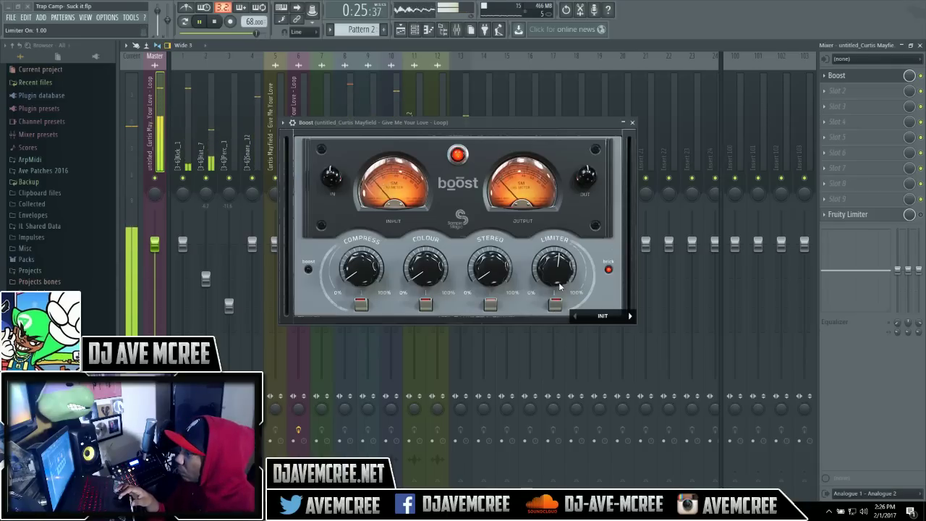
drag(556, 278, 567, 414)
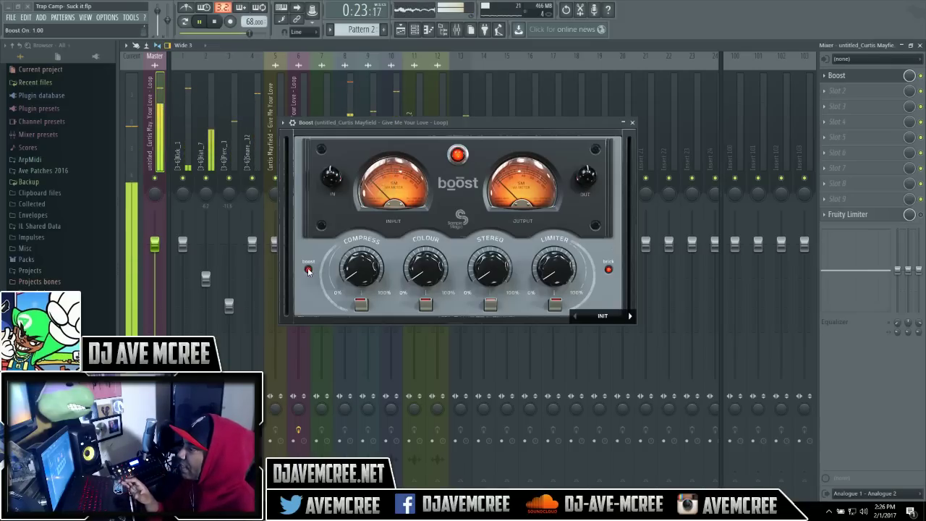
Step: Turn on the boost switch and turn off the brick switch, auditioning the Limiter, Compress and Colour amounts before resetting each to 0
click(609, 270)
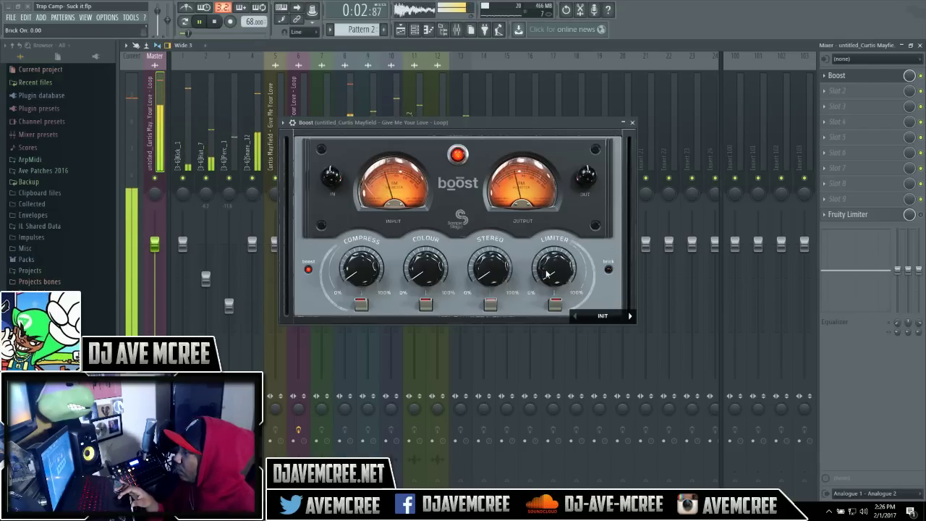
drag(537, 273, 555, 304)
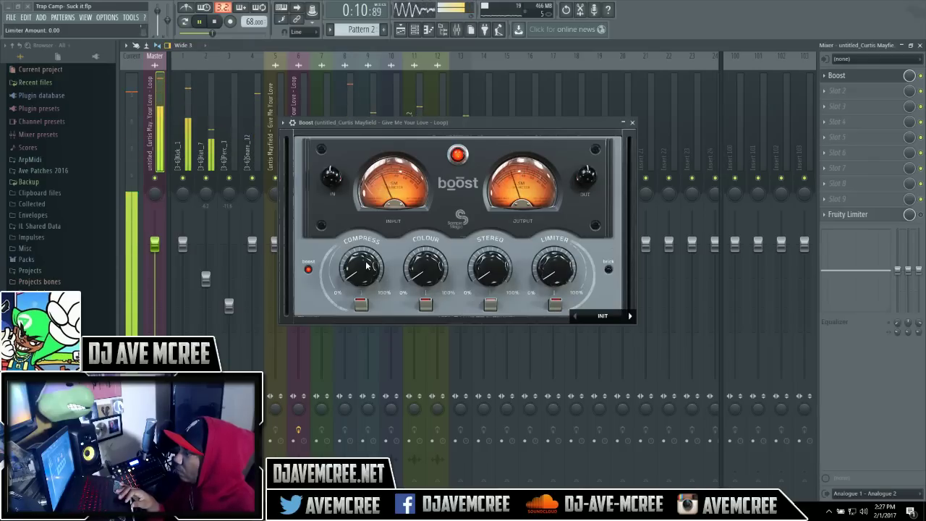
mouse_move(362, 267)
mouse_down()
mouse_move(349, 187)
mouse_move(354, 271)
mouse_up()
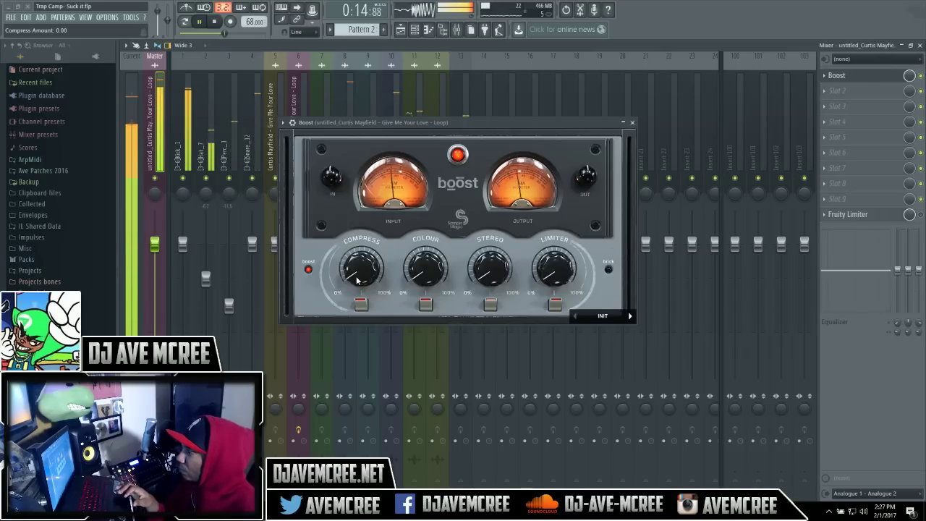
drag(422, 268, 442, 324)
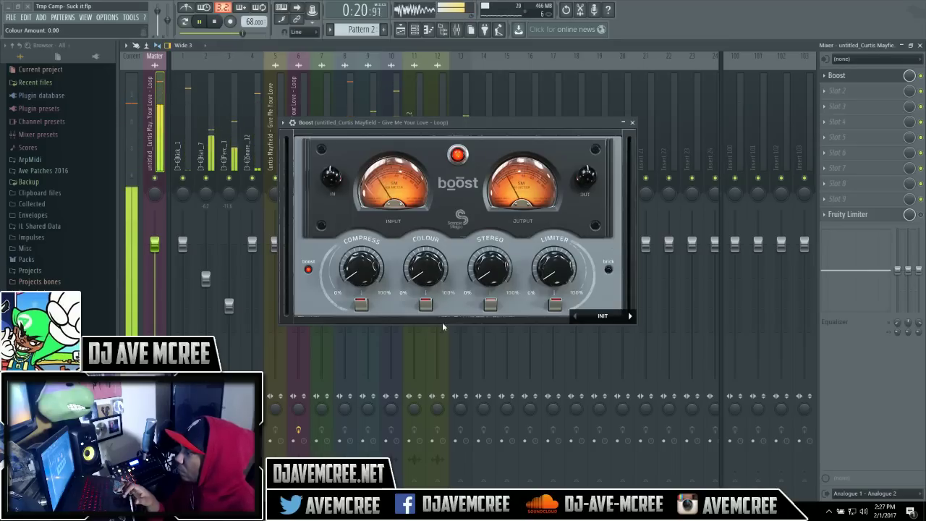
Step: Audition a high Stereo amount in Boost, toggling the Stereo section off and on before resetting it to 0, and turn off the boost switch
drag(491, 275, 465, 42)
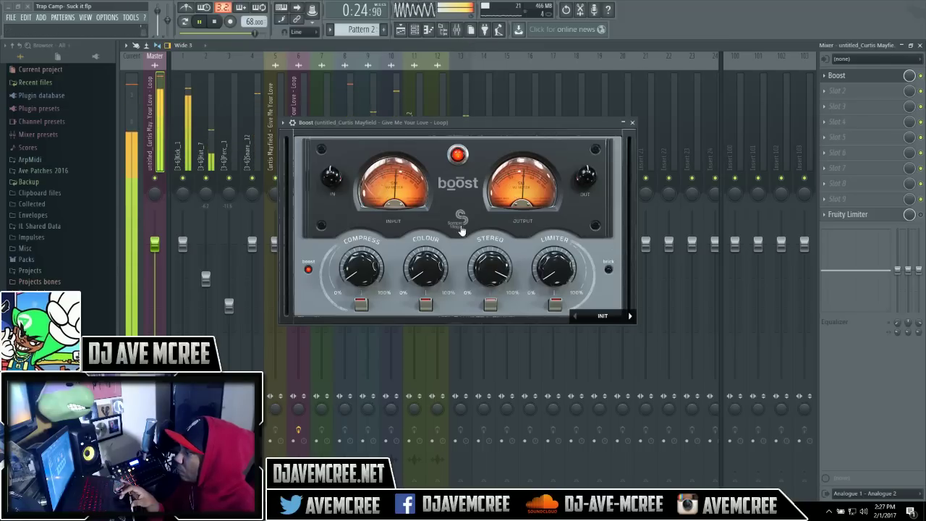
click(491, 306)
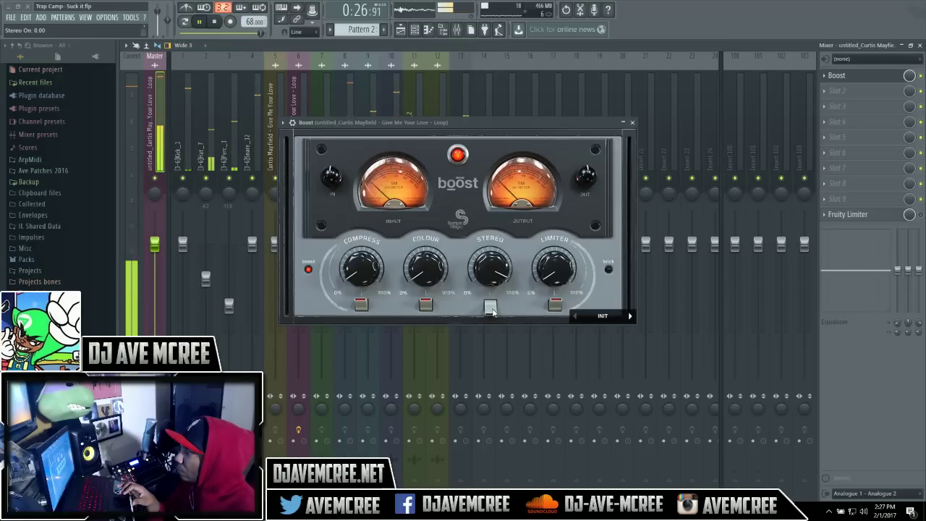
click(491, 306)
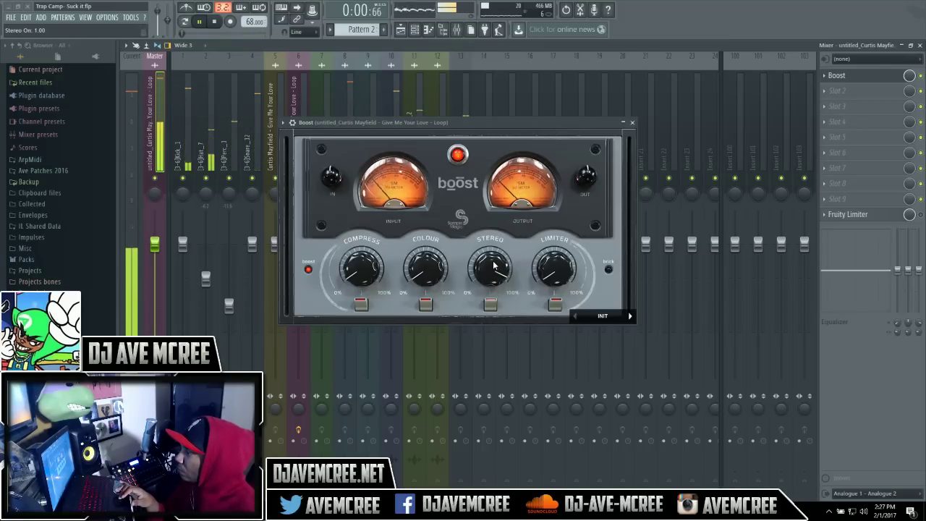
drag(494, 266, 510, 454)
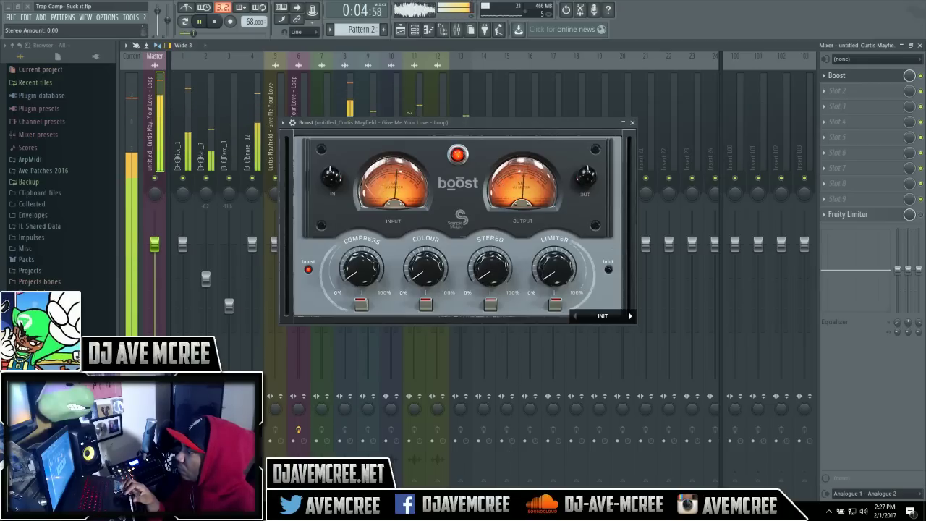
click(308, 269)
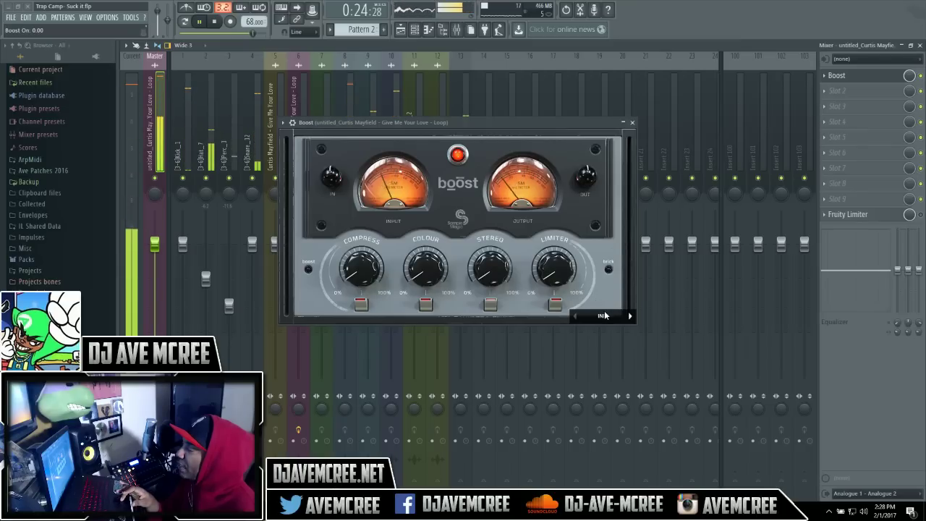
Step: Browse Boost's preset categories, including HEAVY and INSTRUMENTS, and close the preset browser without loading a preset
click(605, 318)
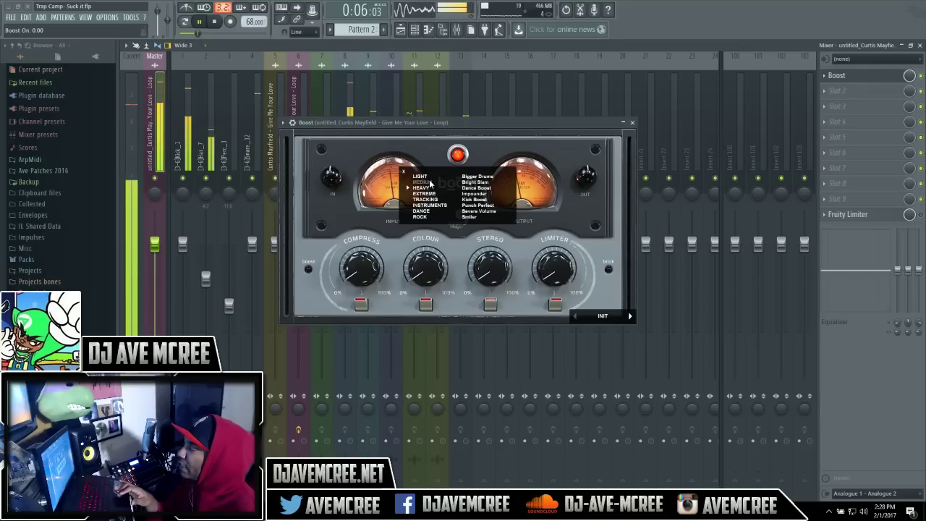
mouse_move(430, 184)
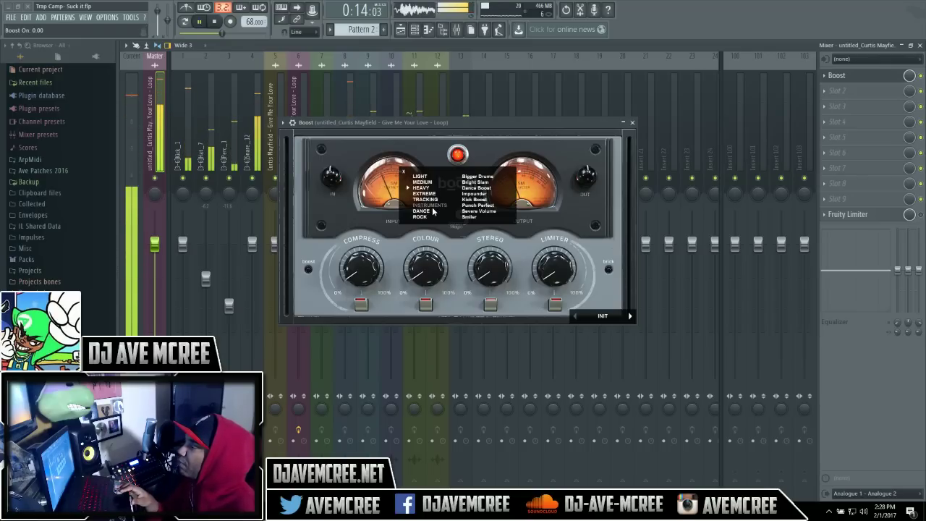
mouse_move(431, 205)
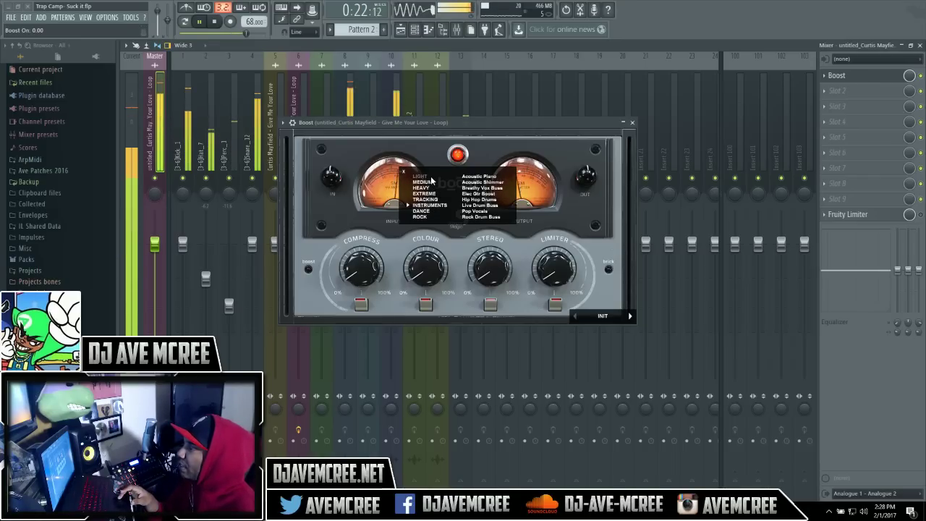
click(405, 175)
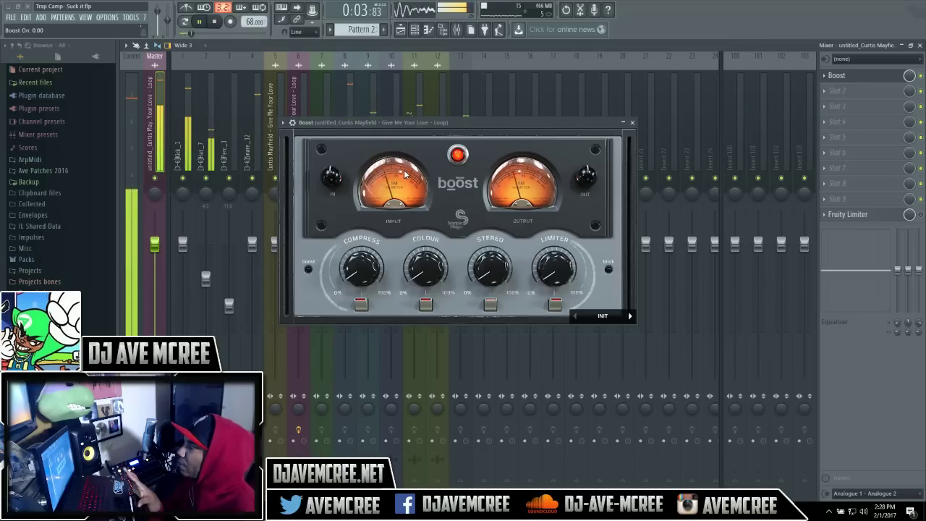
Step: Load the Bright Pump preset from the LIGHT category in Boost
click(599, 317)
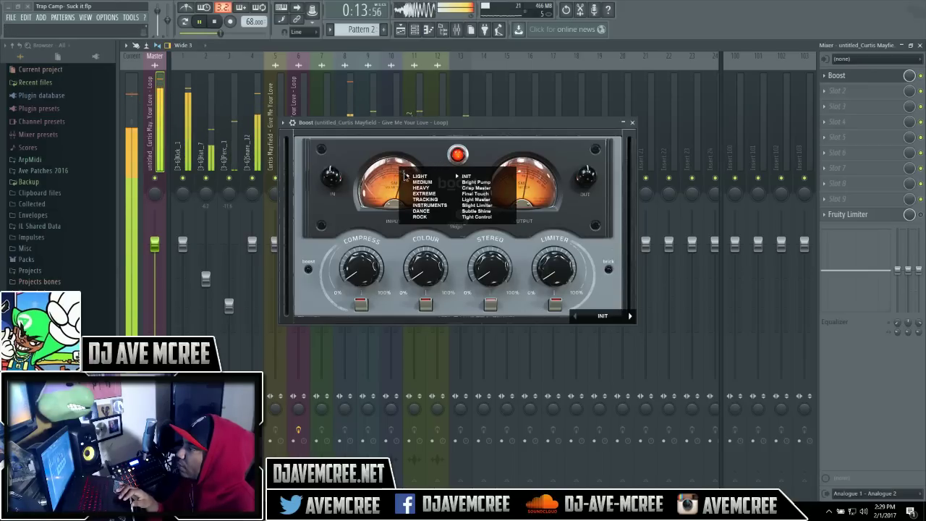
click(405, 176)
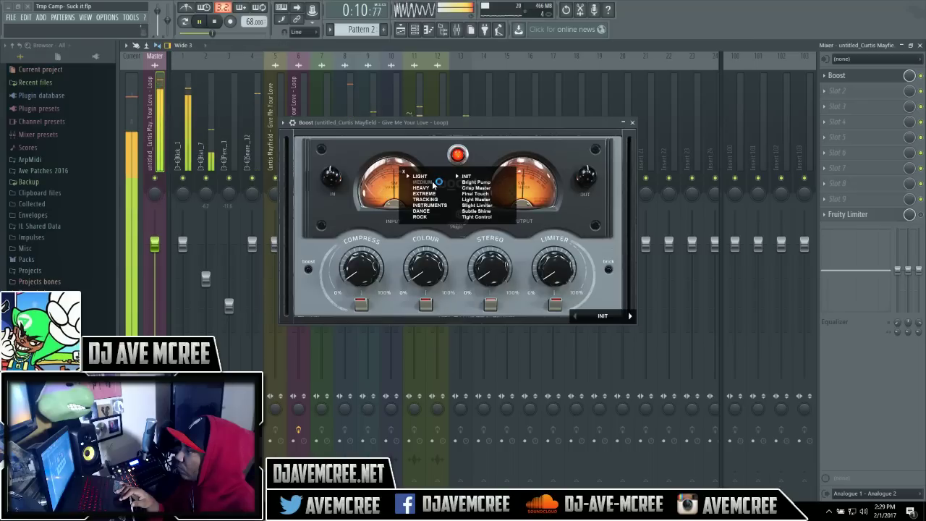
click(475, 182)
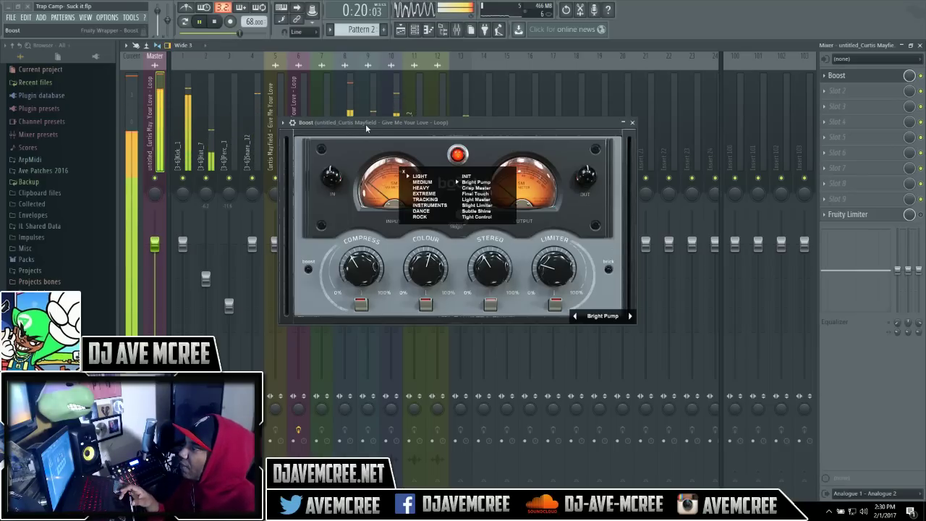
Step: Try to open Boost's VST wrapper settings, and close the unresponsive FL Studio program, cancelling the Windows solution check
click(292, 123)
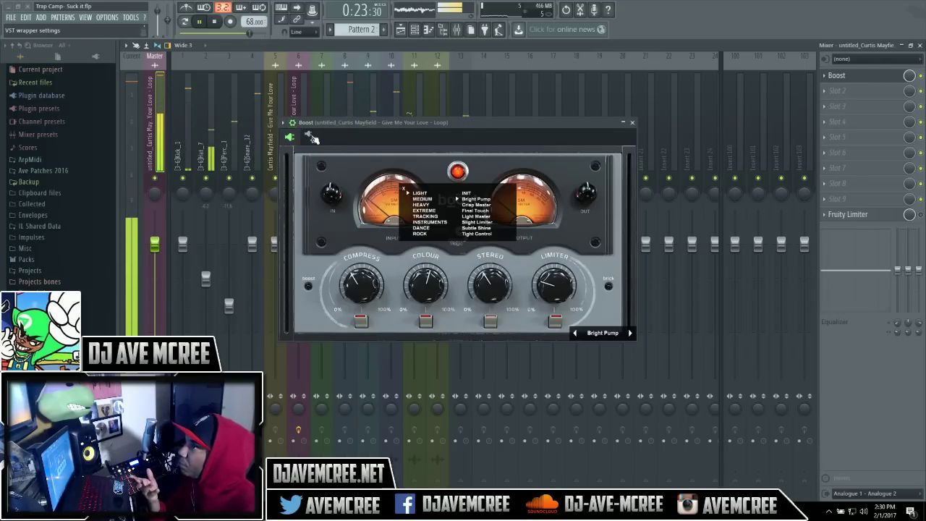
click(311, 137)
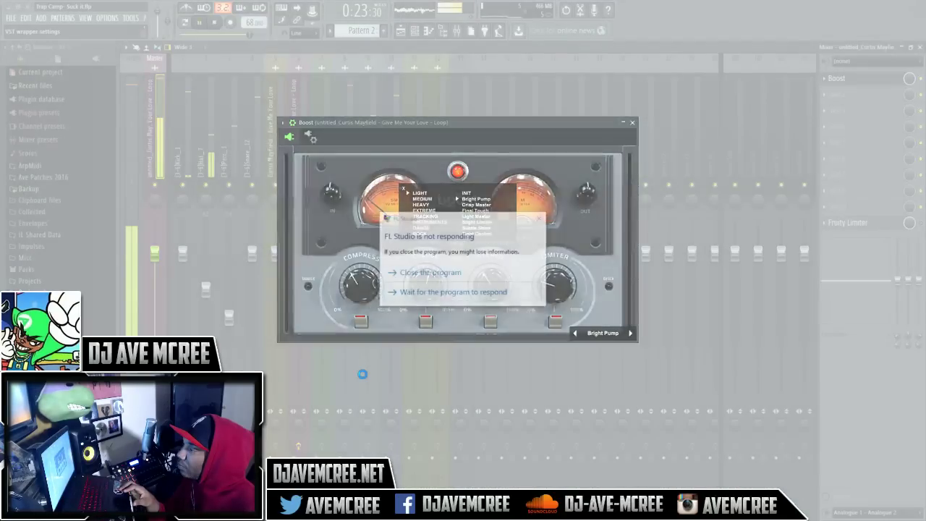
click(432, 274)
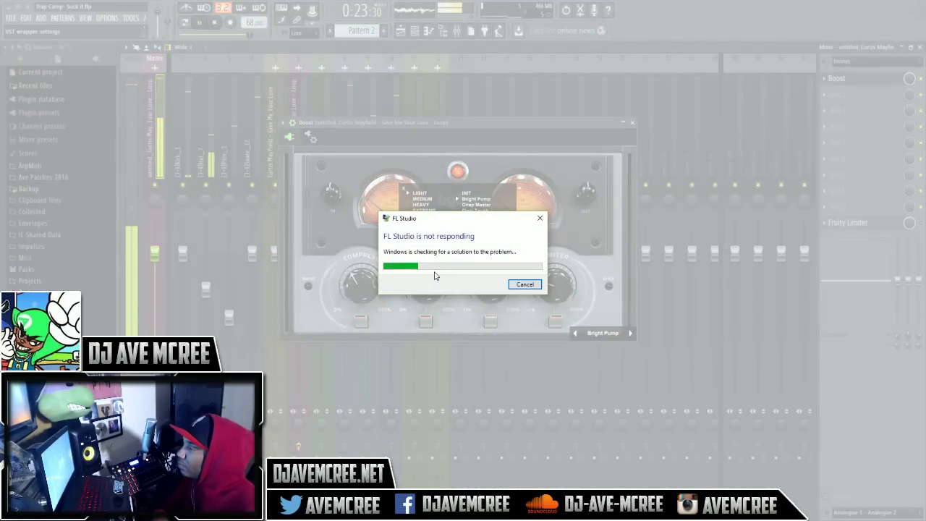
click(518, 284)
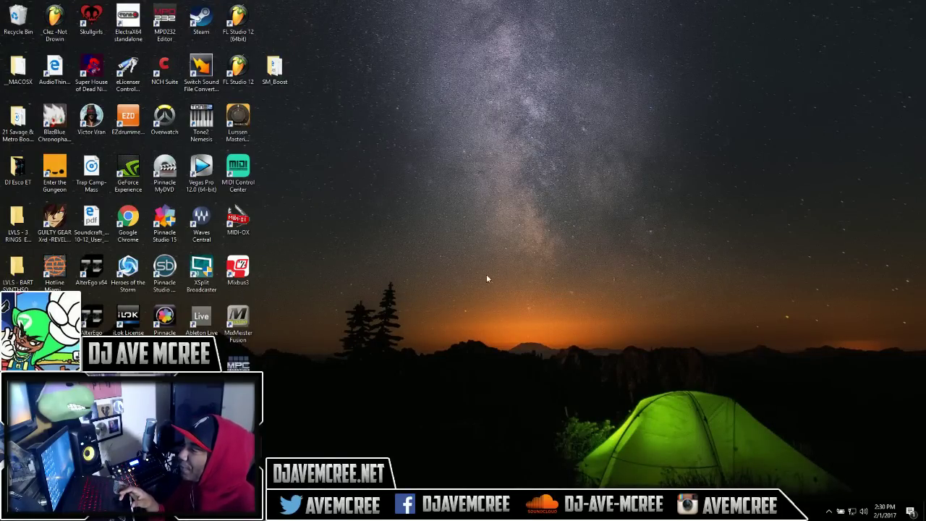
double_click(241, 21)
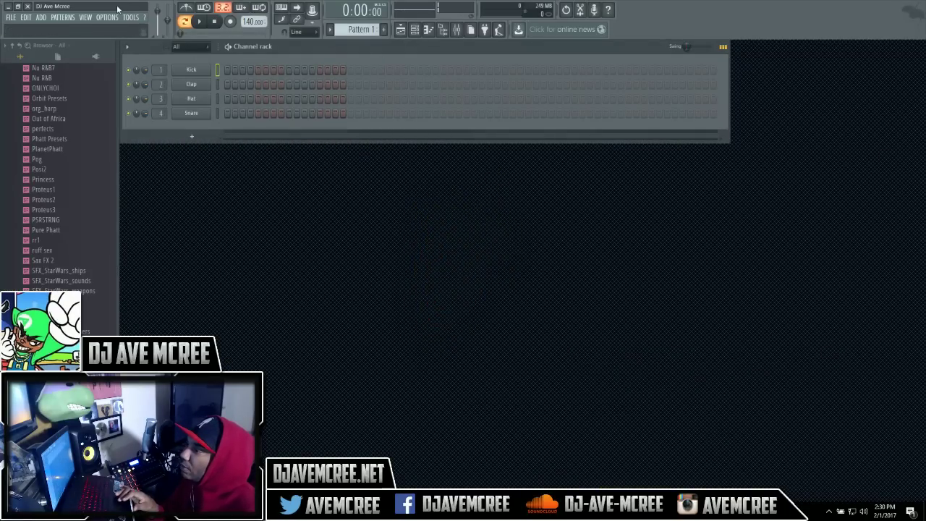
click(12, 18)
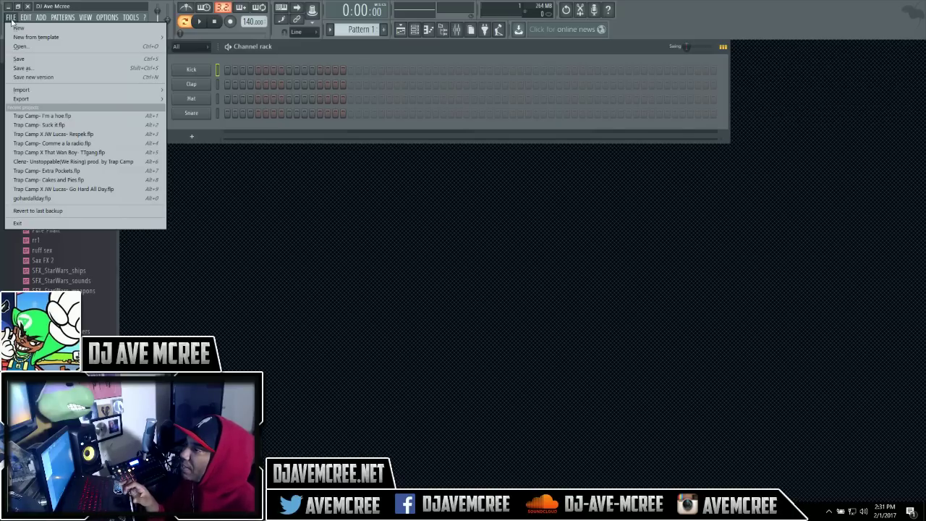
click(27, 7)
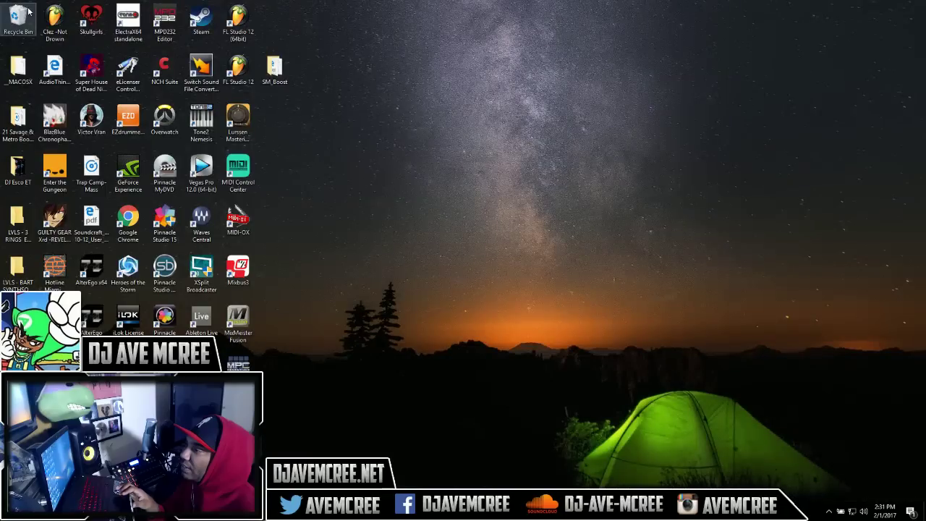
Step: Launch FL Studio 12 from the desktop and open the recent project Trap Camp- Suck it.flp
double_click(242, 75)
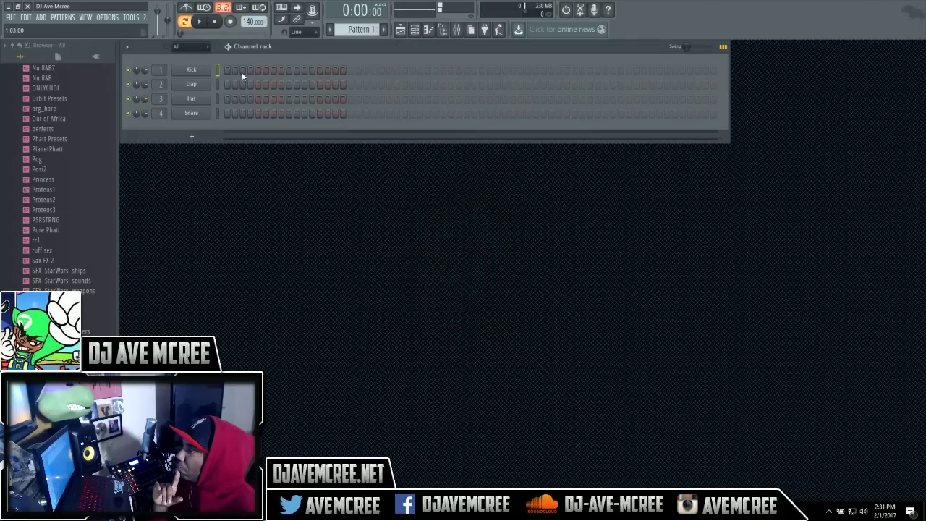
click(12, 17)
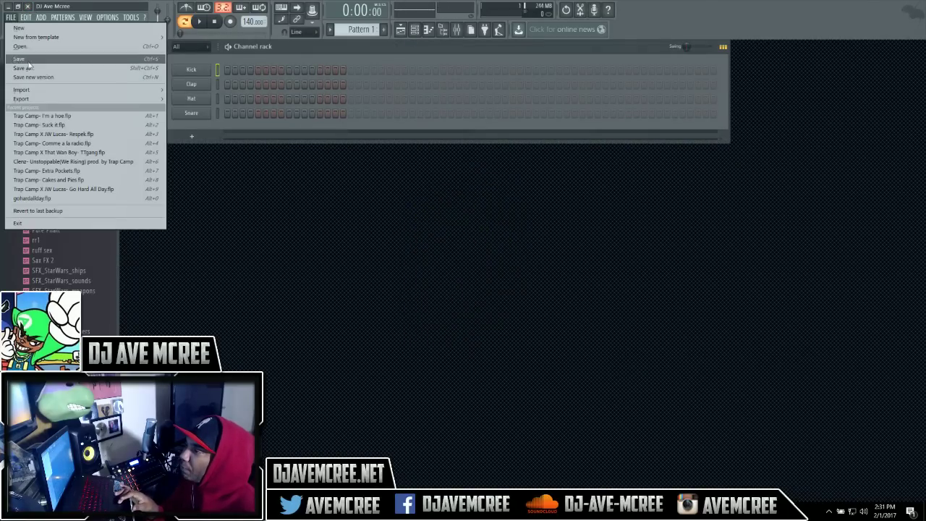
click(44, 125)
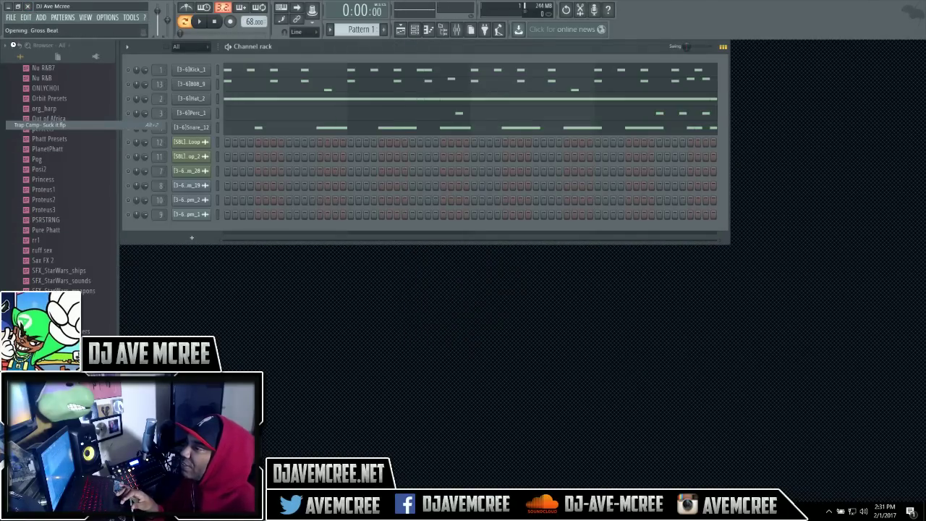
click(13, 46)
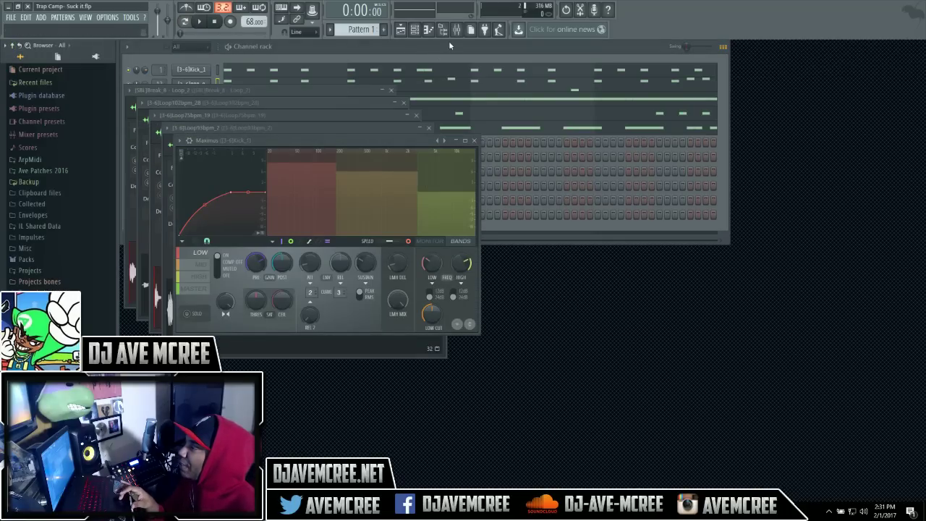
Step: Show the mixer, replace Edison in the master channel's first effect slot with Boost, and move the plugin window toward the screen's centre
click(457, 30)
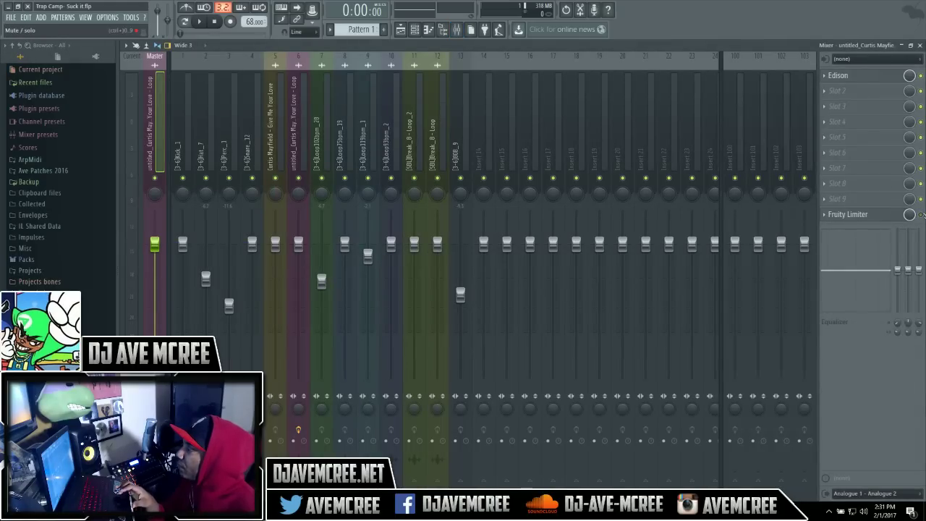
click(824, 76)
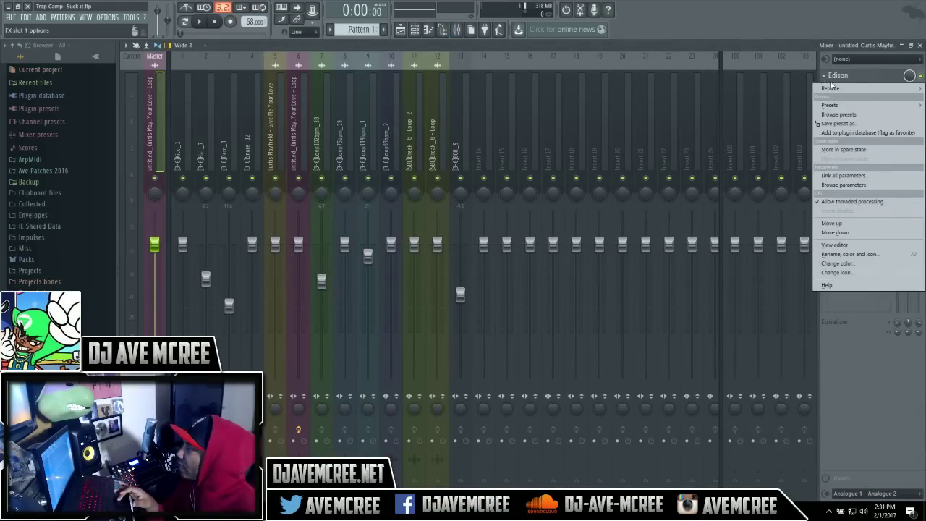
mouse_move(832, 88)
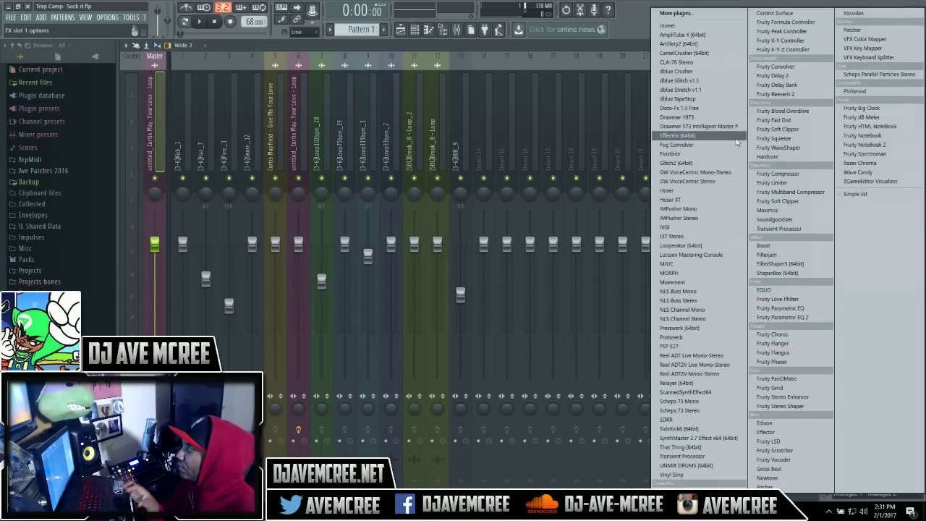
click(796, 250)
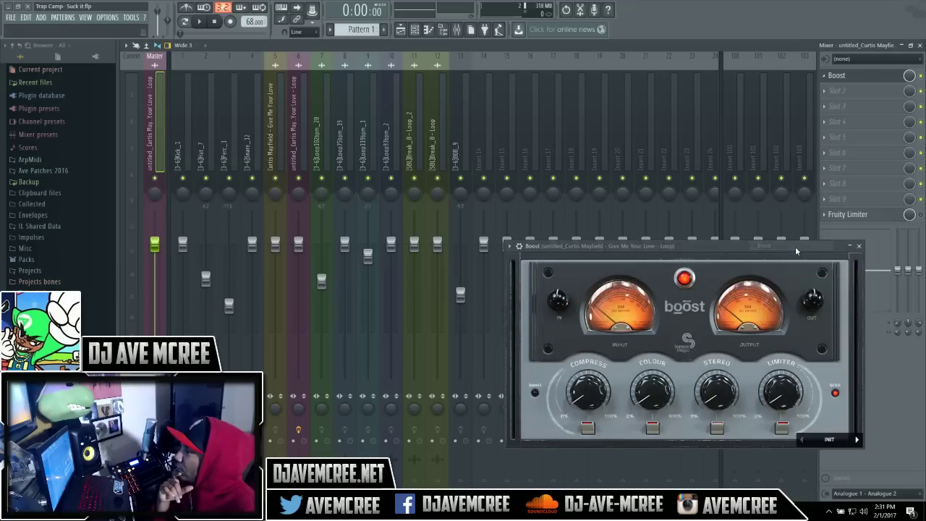
drag(795, 250, 584, 159)
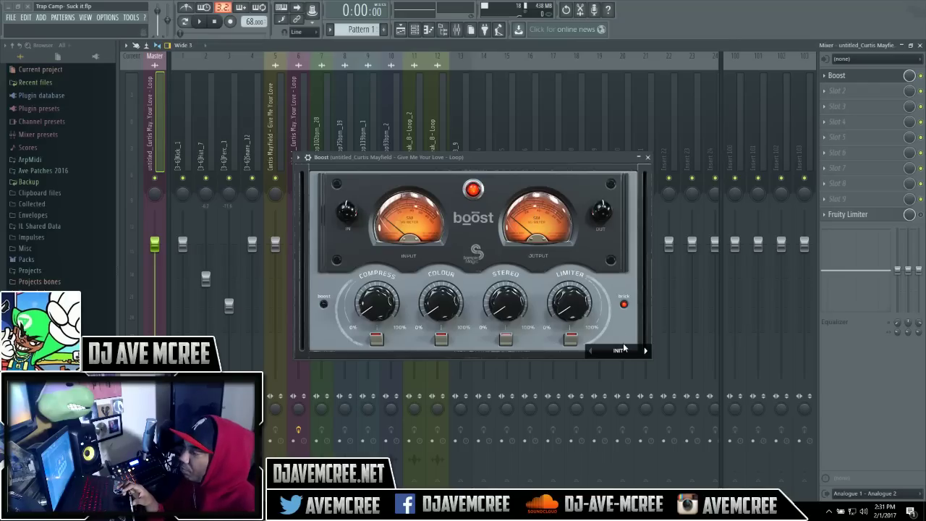
Step: Start playback and audition Boost's LIGHT presets, loading Bright Pump and then Crisp Master
click(201, 23)
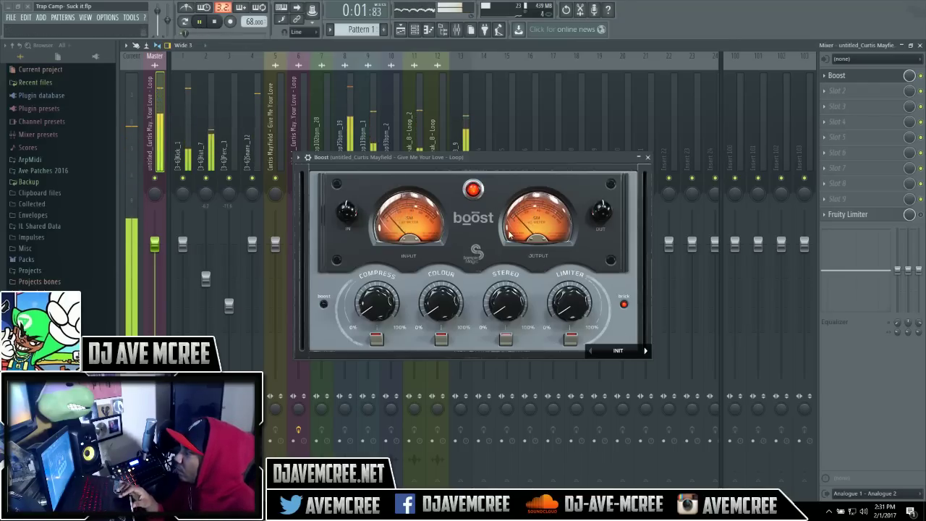
click(617, 351)
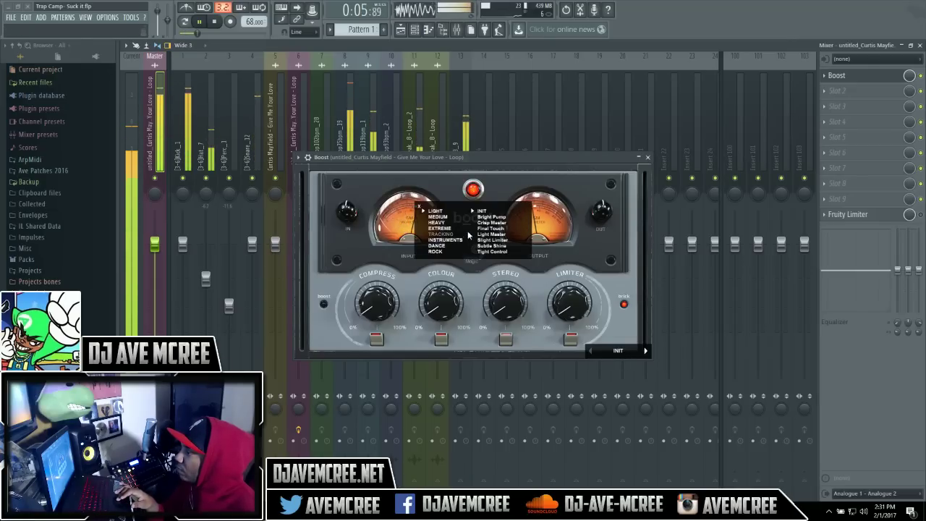
click(484, 217)
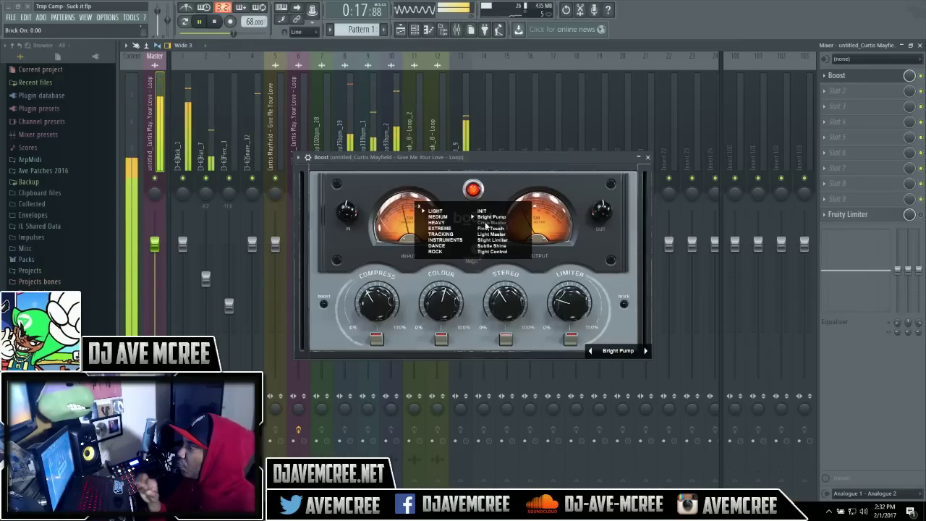
click(486, 222)
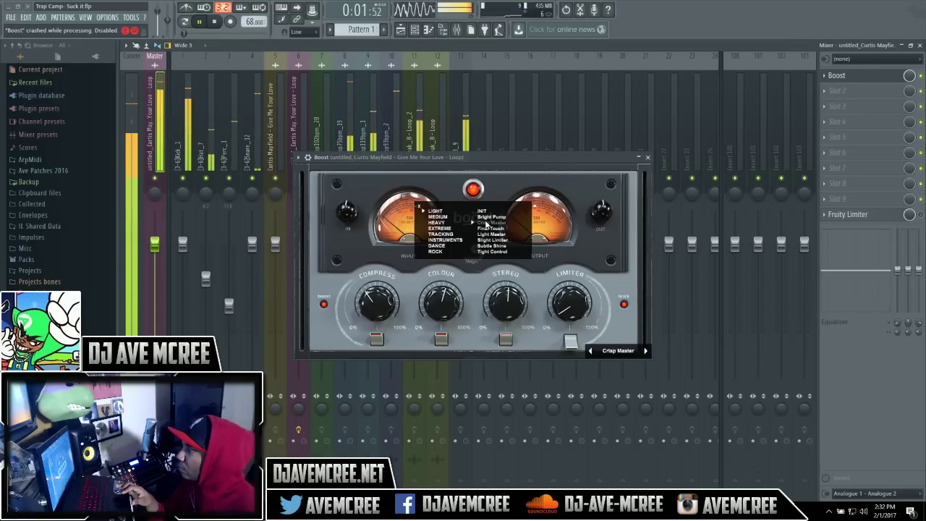